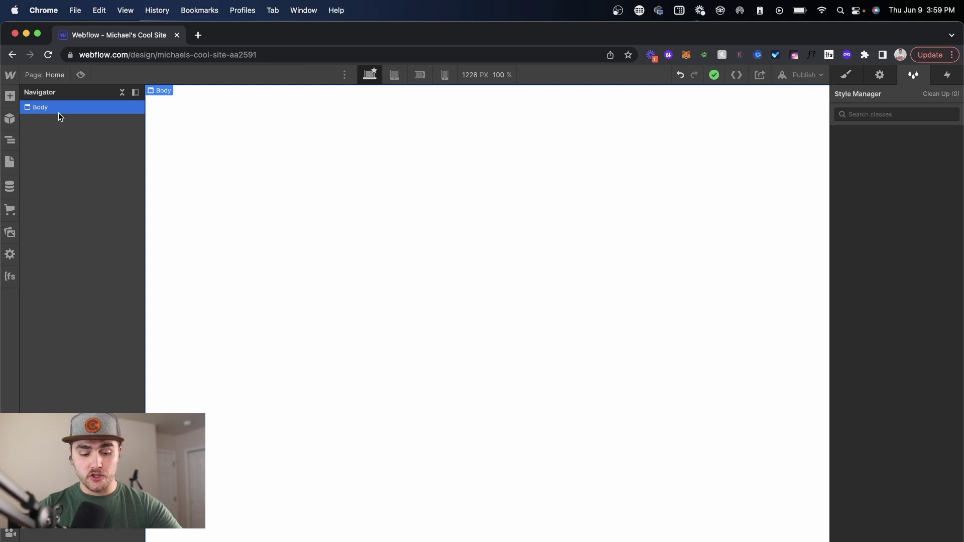
- Insert an empty Link Block via Quick Find 'link' and move its settings popup aside
{"action": "key", "text": "super+e"}
{"action": "type", "text": "link"}
{"action": "key", "text": "Return"}
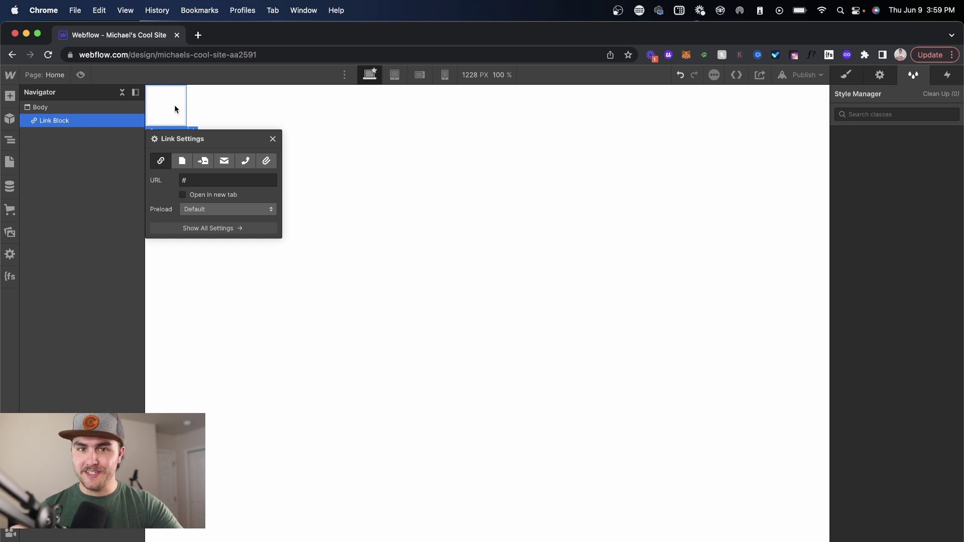
{"action": "left_click_drag", "start_coordinate": [206, 144], "coordinate": [306, 103]}
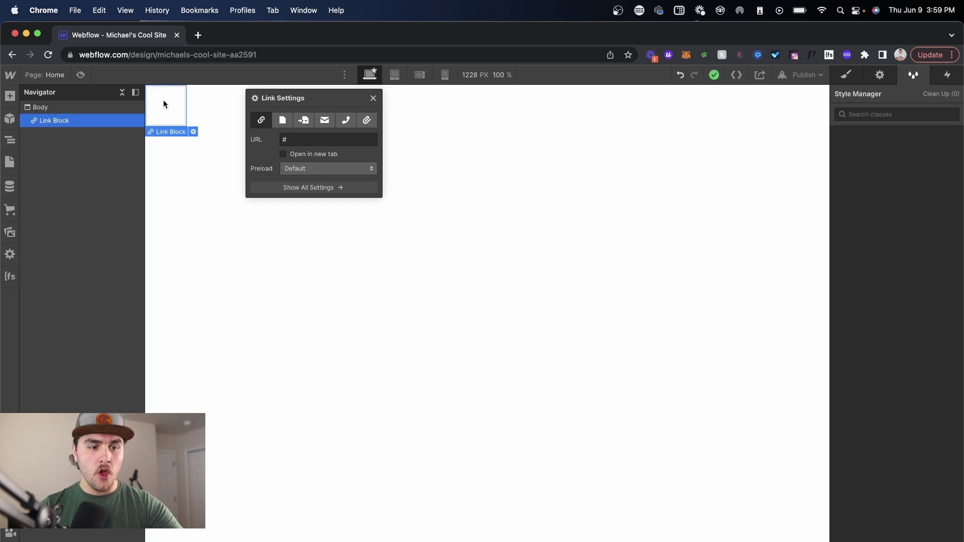
- Insert a placeholder Image into the Link Block and select it in the Navigator
{"action": "key", "text": "super+e"}
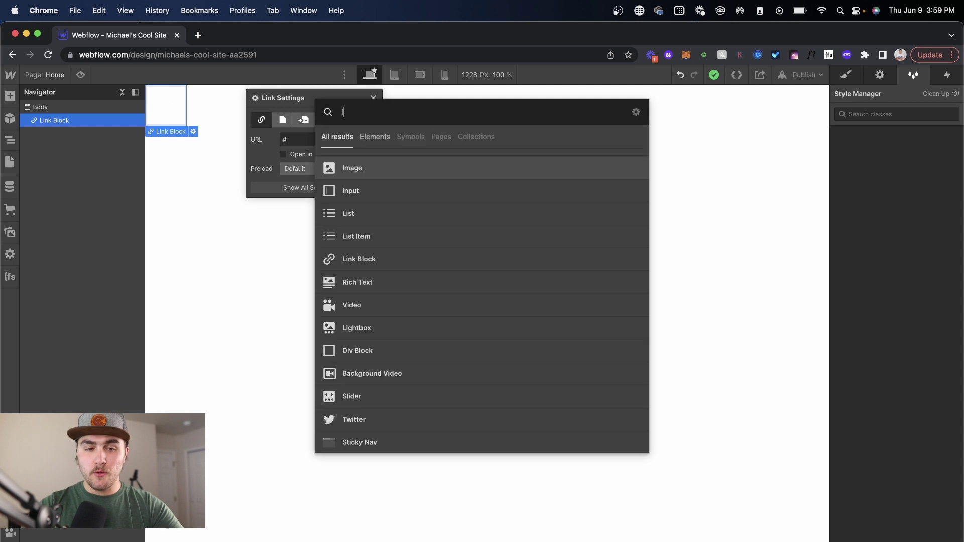
{"action": "type", "text": "im"}
{"action": "key", "text": "Return"}
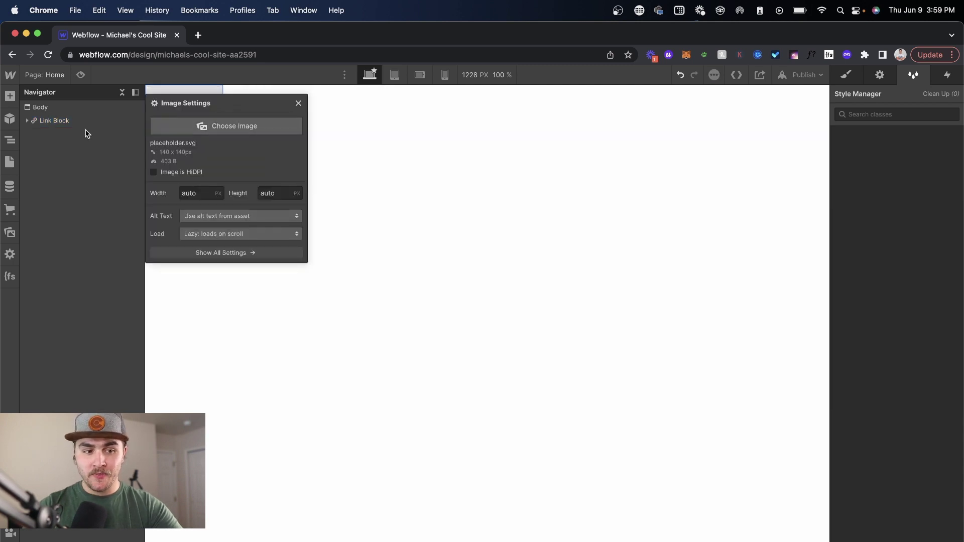
{"action": "left_click", "coordinate": [27, 122]}
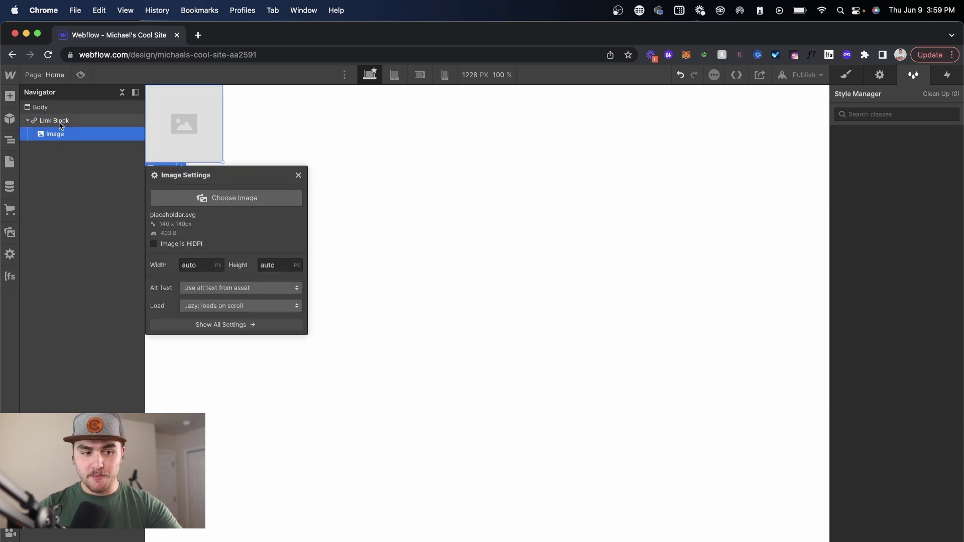
{"action": "left_click", "coordinate": [43, 122]}
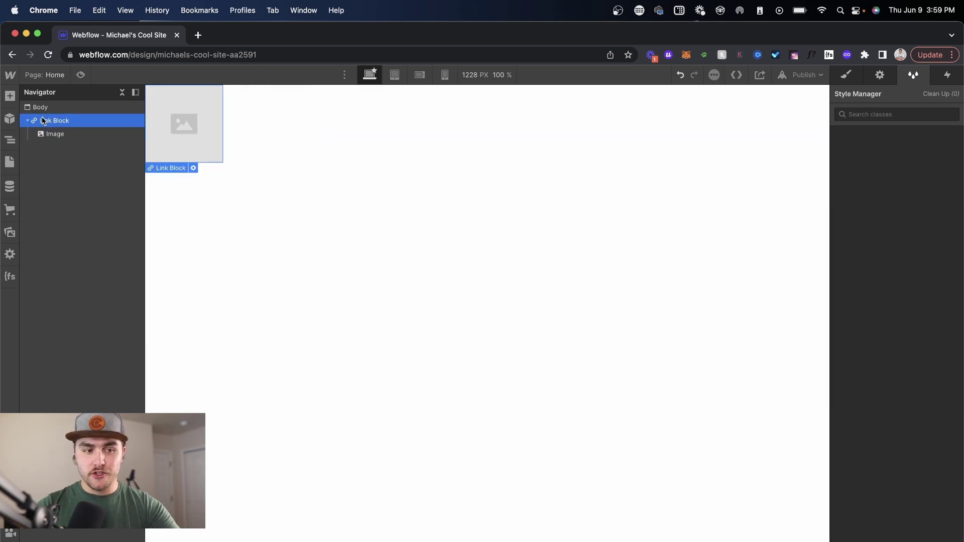
{"action": "left_click", "coordinate": [65, 133]}
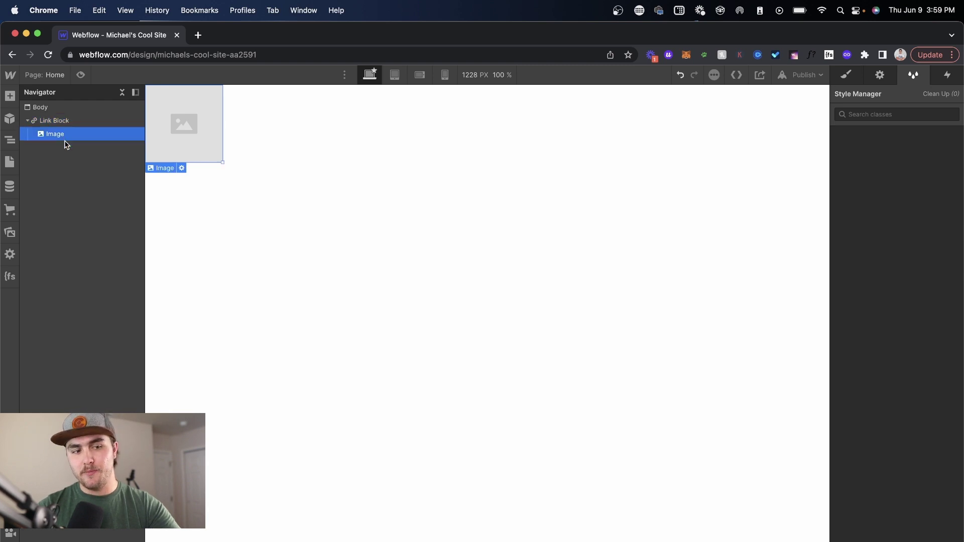
{"action": "left_click_drag", "start_coordinate": [65, 142], "coordinate": [64, 121]}
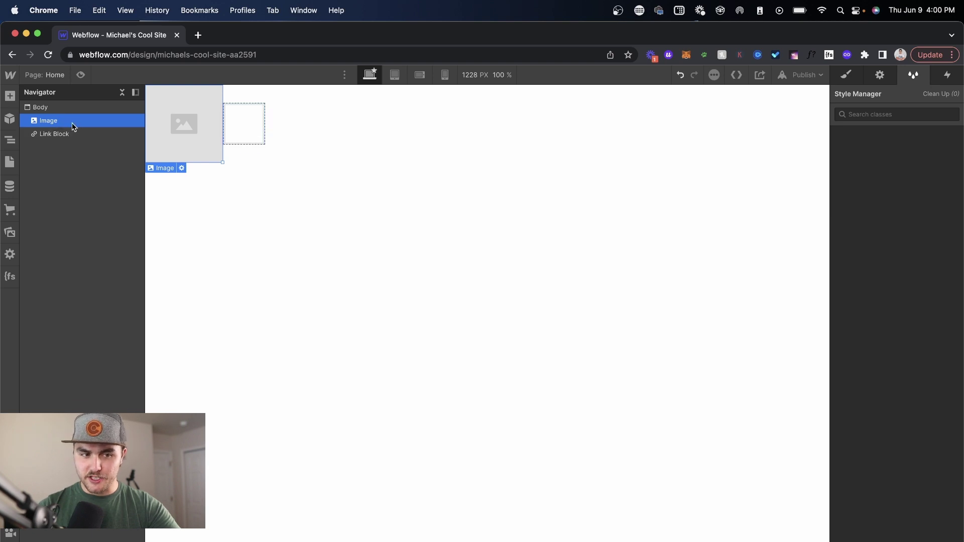
{"action": "left_click_drag", "start_coordinate": [72, 126], "coordinate": [73, 137]}
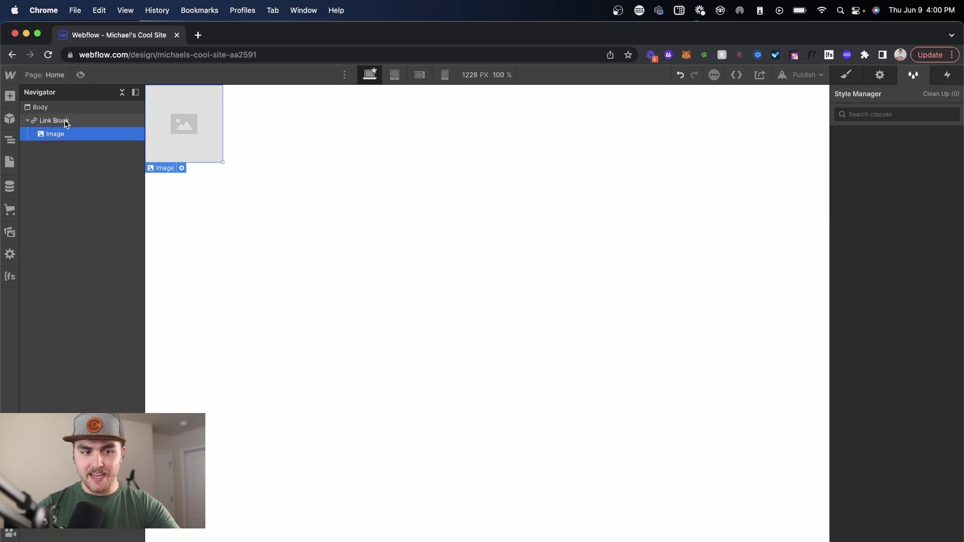
{"action": "left_click", "coordinate": [65, 120]}
{"action": "left_click", "coordinate": [26, 121]}
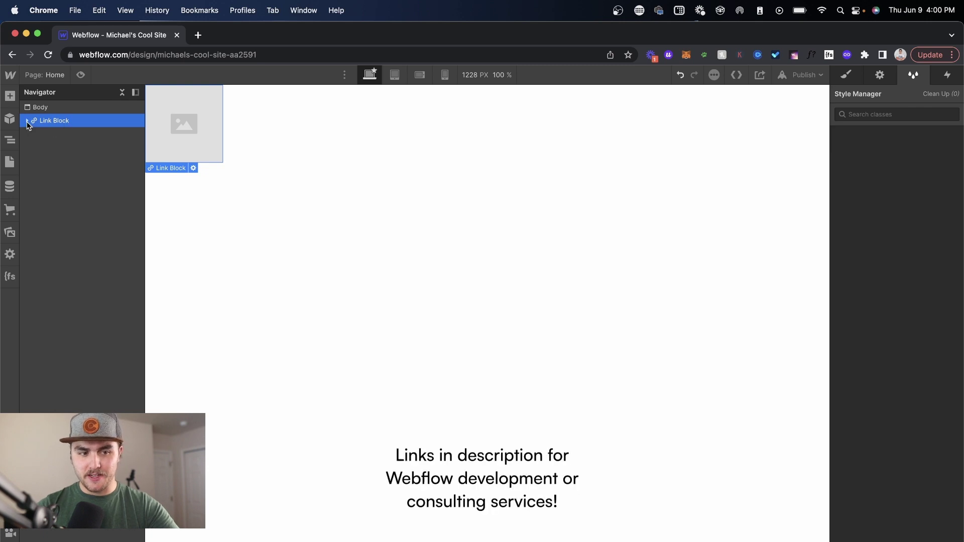
- Link the block to apple.com, swap in the Monopoly mural, and publish to webflow.io
{"action": "left_click", "coordinate": [26, 121]}
{"action": "key", "text": "Return"}
{"action": "type", "text": "google.com"}
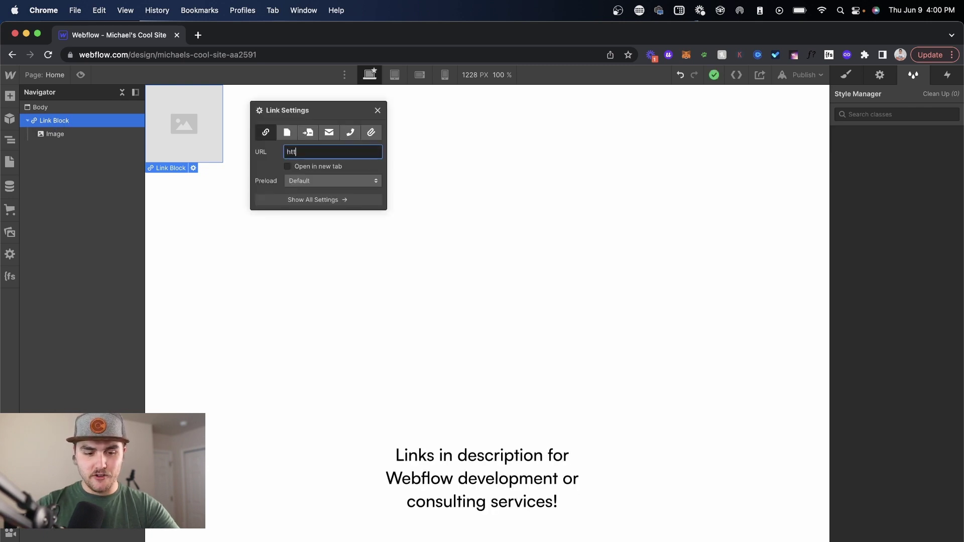
{"action": "double_click", "coordinate": [184, 124]}
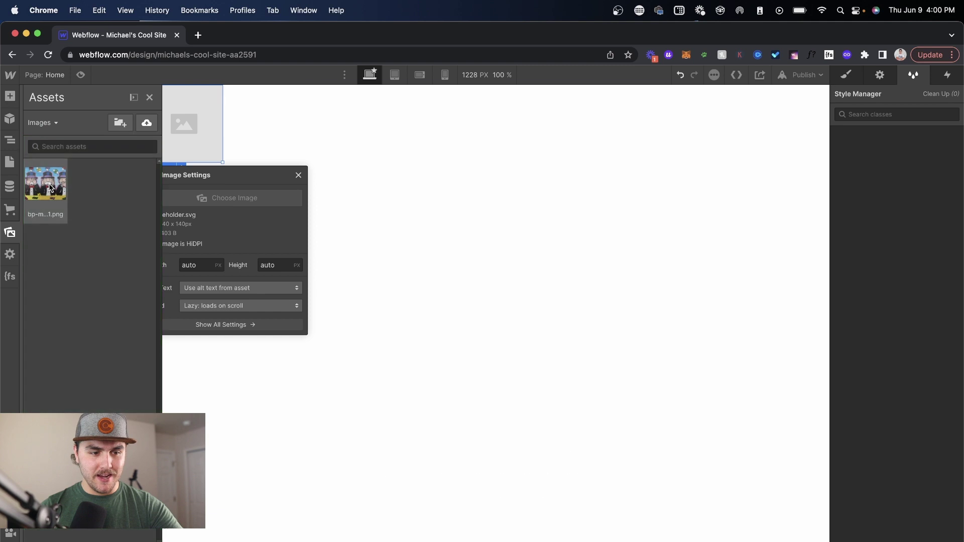
{"action": "left_click", "coordinate": [45, 182]}
{"action": "left_click", "coordinate": [803, 74]}
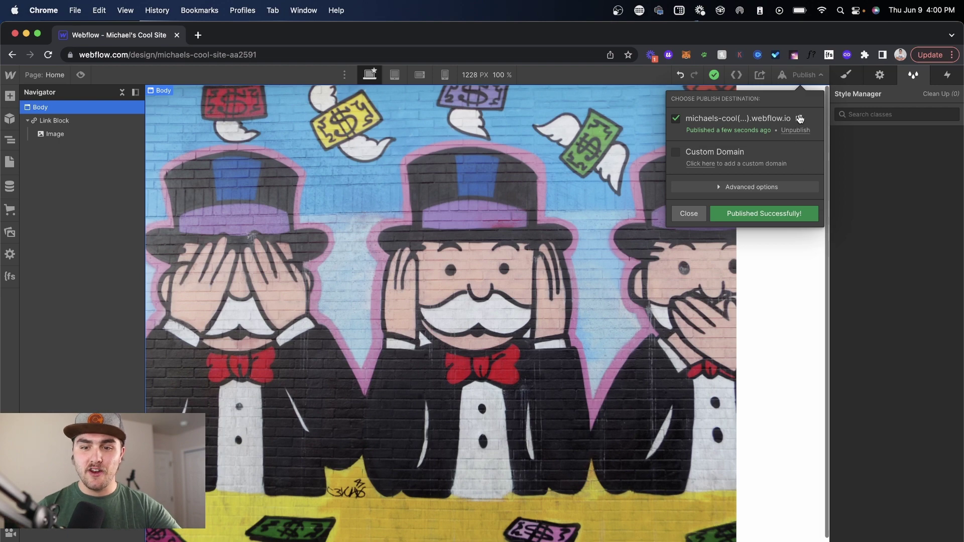
{"action": "left_click", "coordinate": [798, 119]}
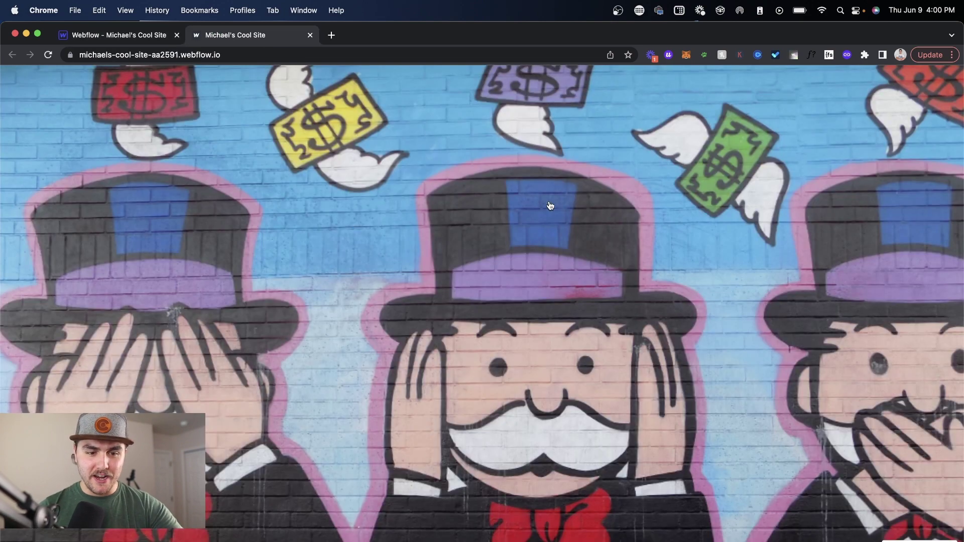
{"action": "scroll", "coordinate": [511, 218], "scroll_direction": "down", "scroll_amount": 2}
{"action": "scroll", "coordinate": [512, 218], "scroll_direction": "down", "scroll_amount": 2}
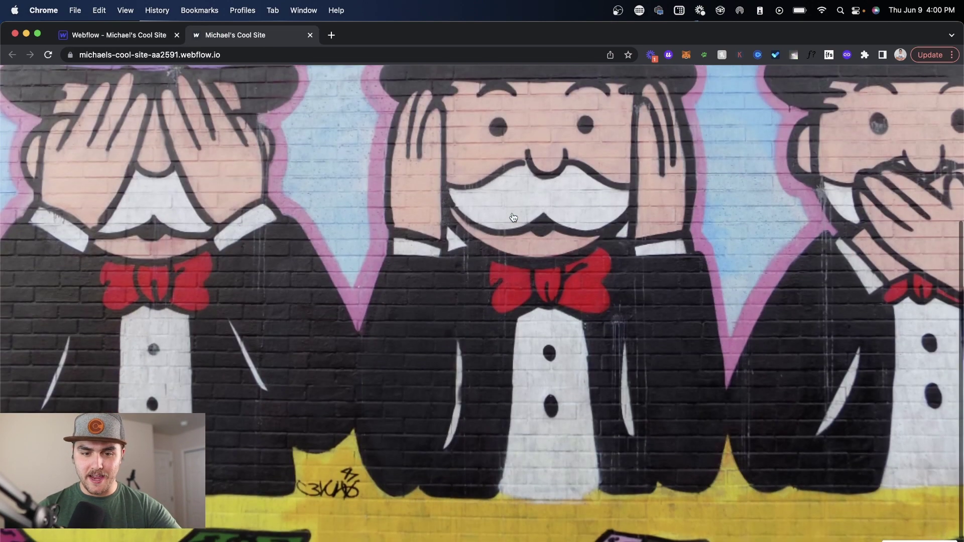
{"action": "scroll", "coordinate": [511, 218], "scroll_direction": "down", "scroll_amount": 1}
{"action": "scroll", "coordinate": [511, 218], "scroll_direction": "up", "scroll_amount": 5}
{"action": "scroll", "coordinate": [512, 218], "scroll_direction": "down", "scroll_amount": 1}
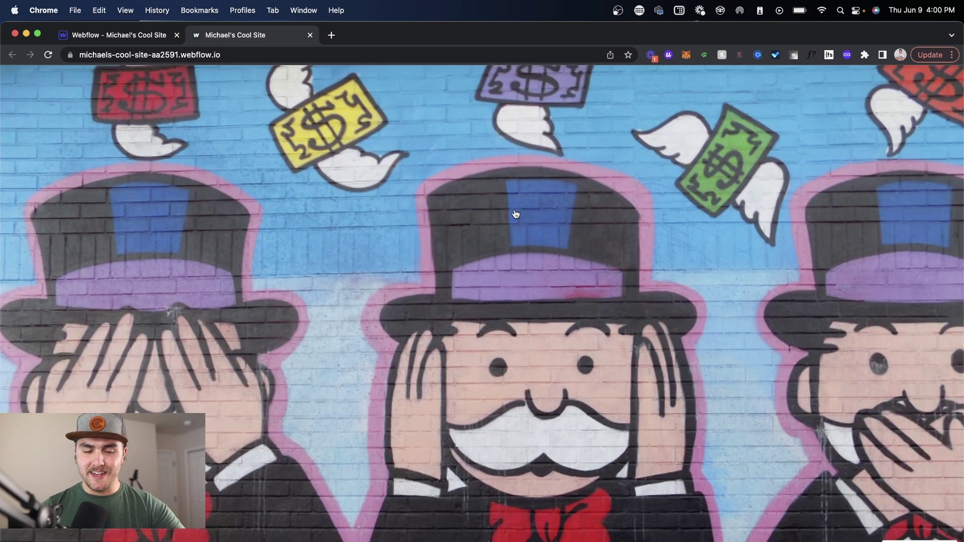
- Click the mural image on the live webflow.io page to open apple.com
{"action": "left_click", "coordinate": [520, 228]}
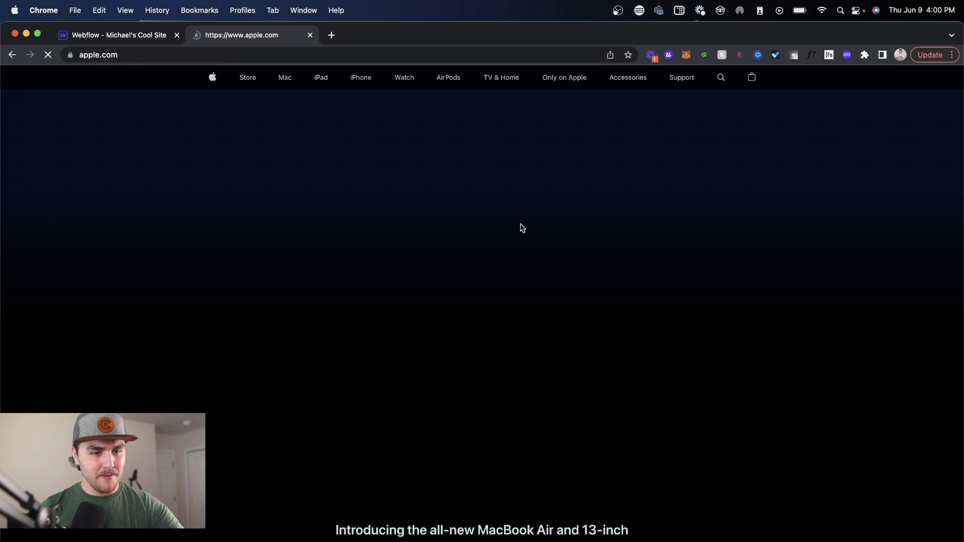